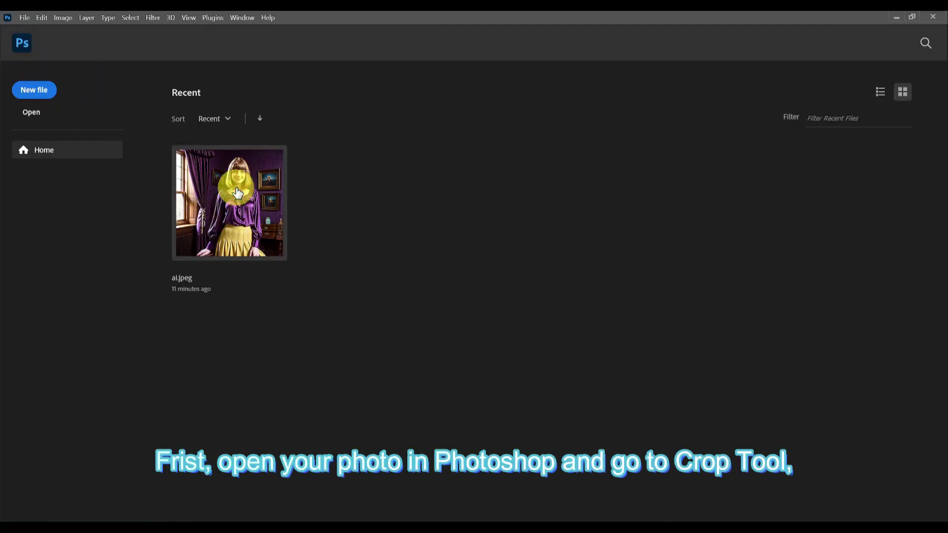
Step: Open the recent photo ai.jpeg and set the Crop tool's size to 1.5 in wide by 2 in high
click(237, 193)
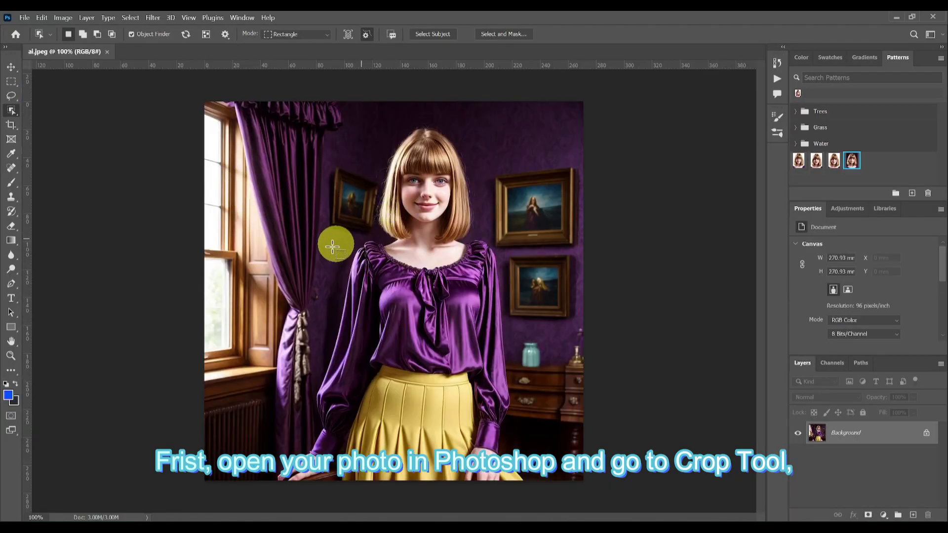
click(11, 125)
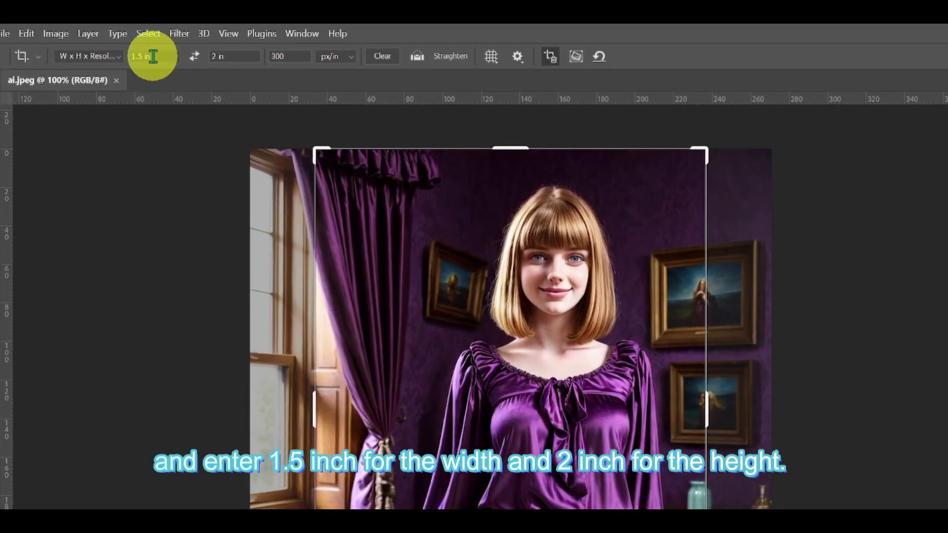
click(136, 35)
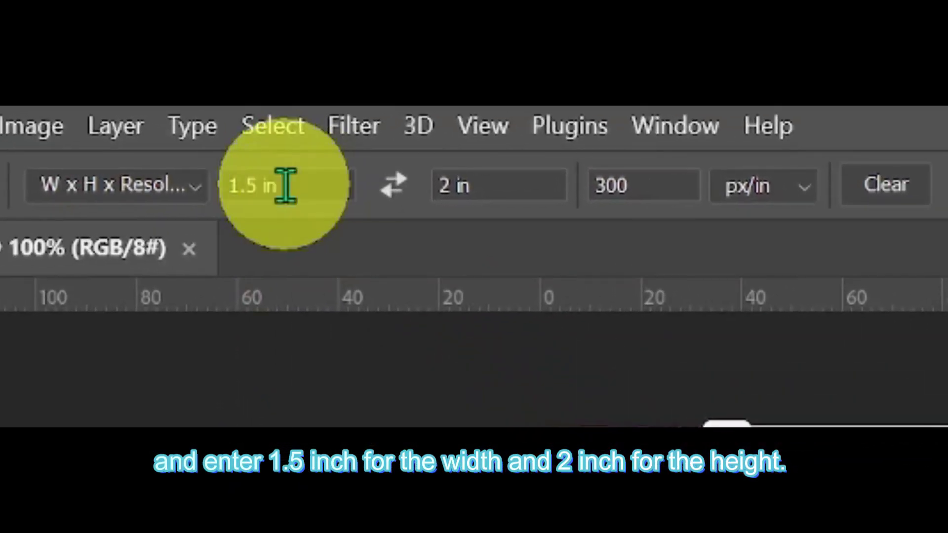
double_click(221, 136)
text(1.5)
double_click(518, 186)
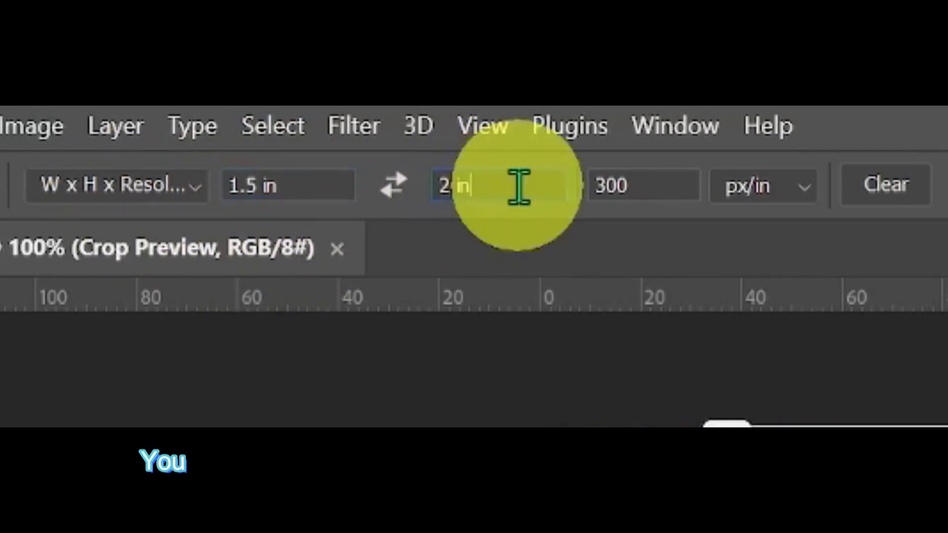
text(2)
key(Return)
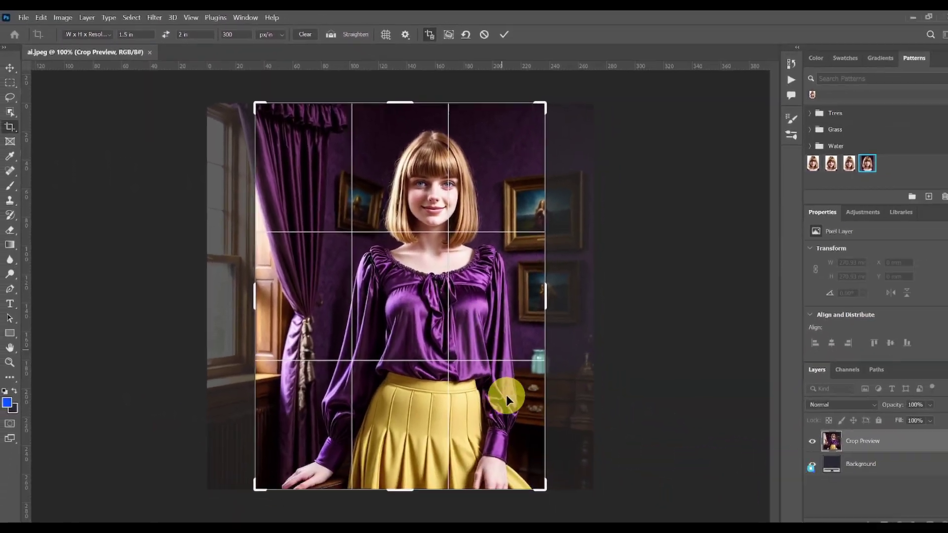
Step: Shrink the crop frame, centre it on the woman's face and hair, and crop the photo
drag(534, 479, 440, 360)
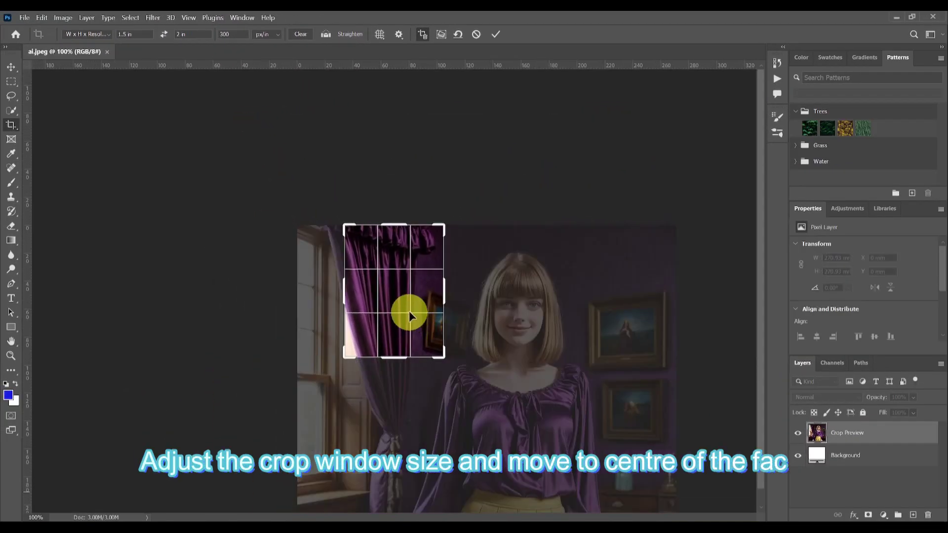
drag(402, 292, 320, 281)
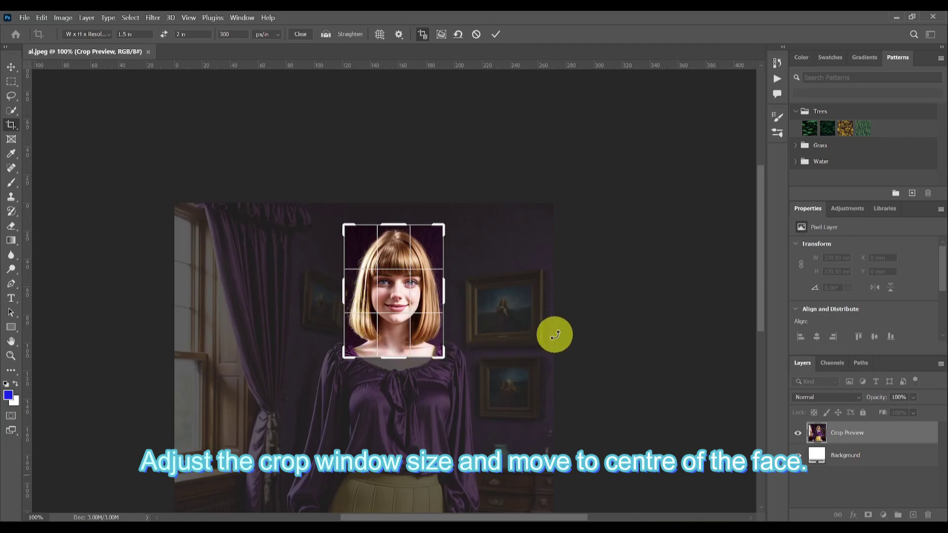
key(ctrl+plus)
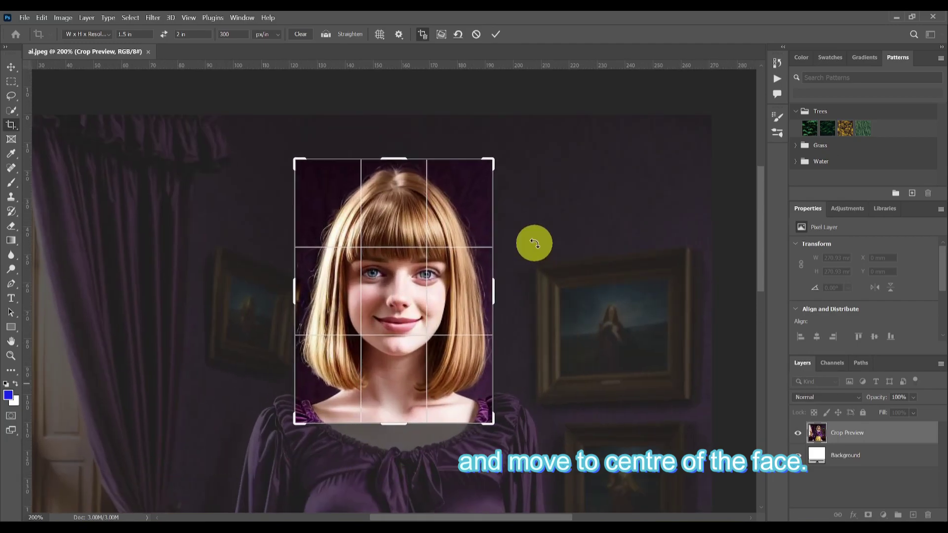
click(496, 35)
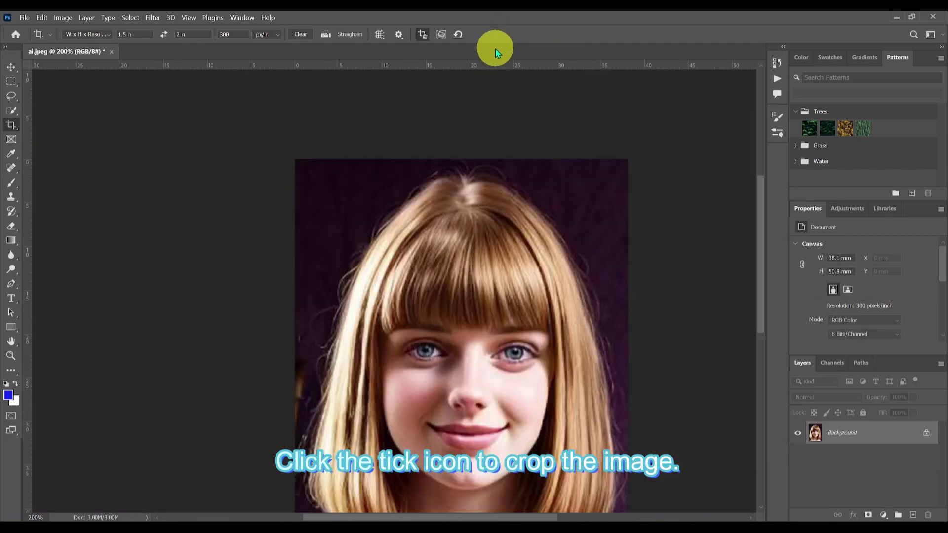
Step: Resize the cropped image to 300 pixels wide by 400 pixels high
key(ctrl+minus)
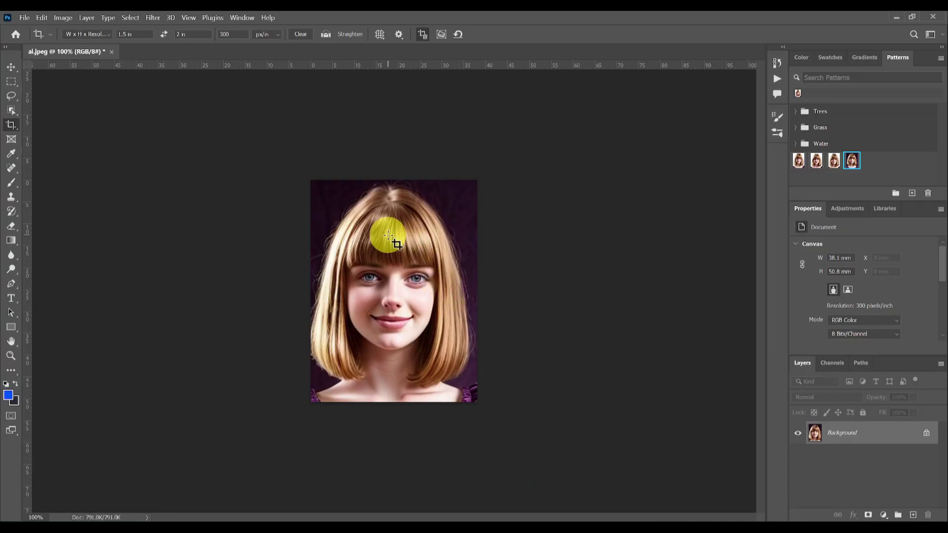
click(63, 18)
click(76, 93)
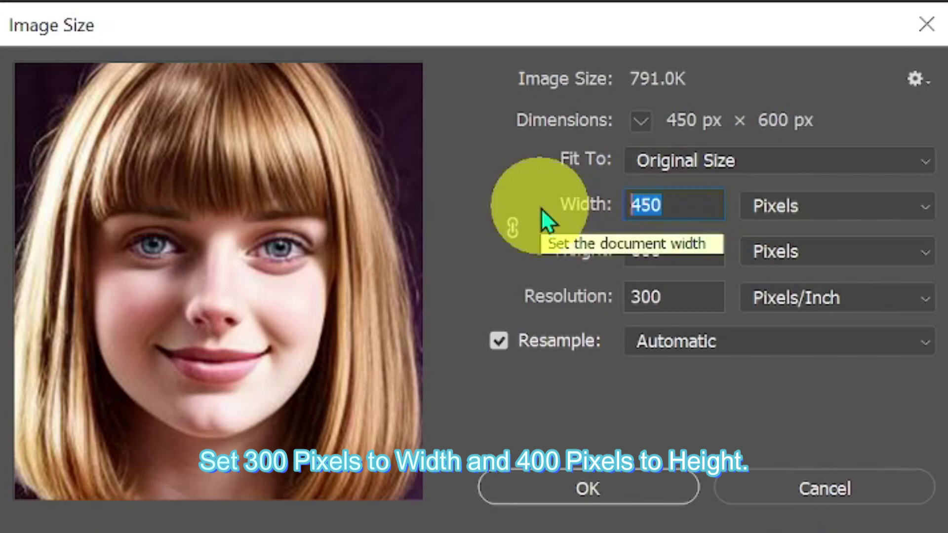
text(300)
double_click(612, 257)
text(400)
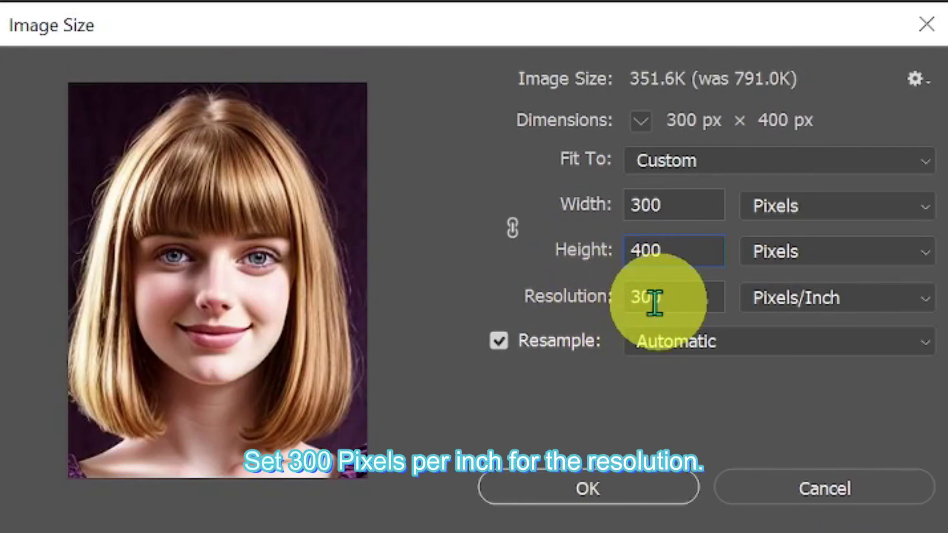
click(670, 491)
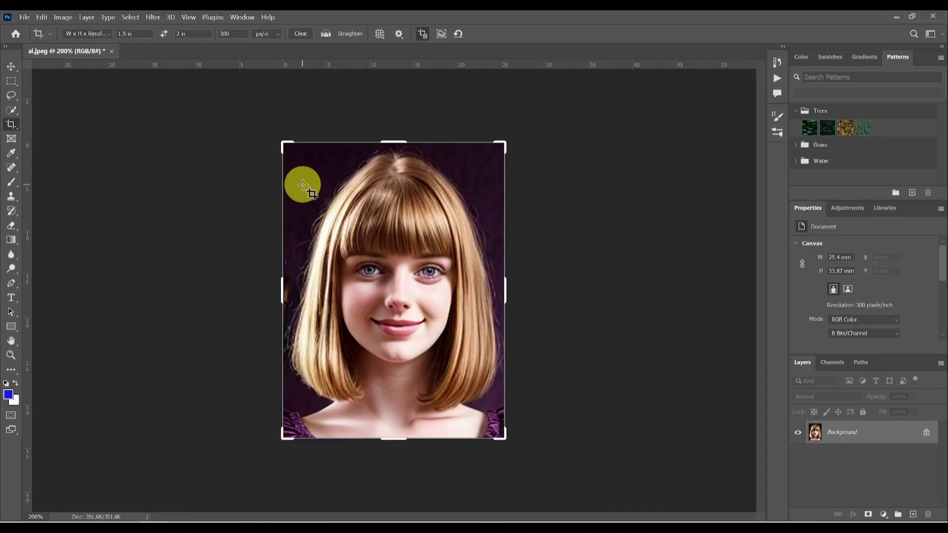
Step: Fine-tune the portrait's tones with the tone curve of the Camera Raw Filter and apply the filter
click(154, 17)
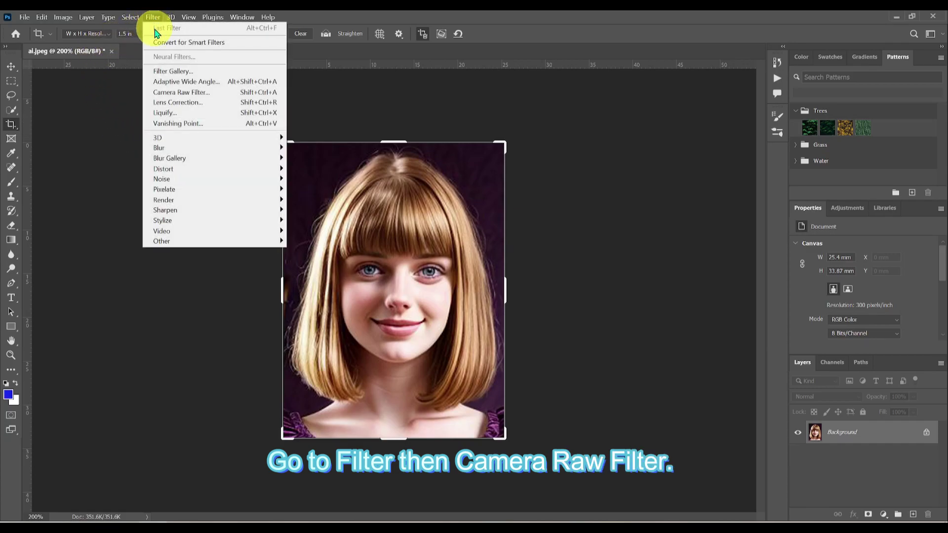
click(184, 94)
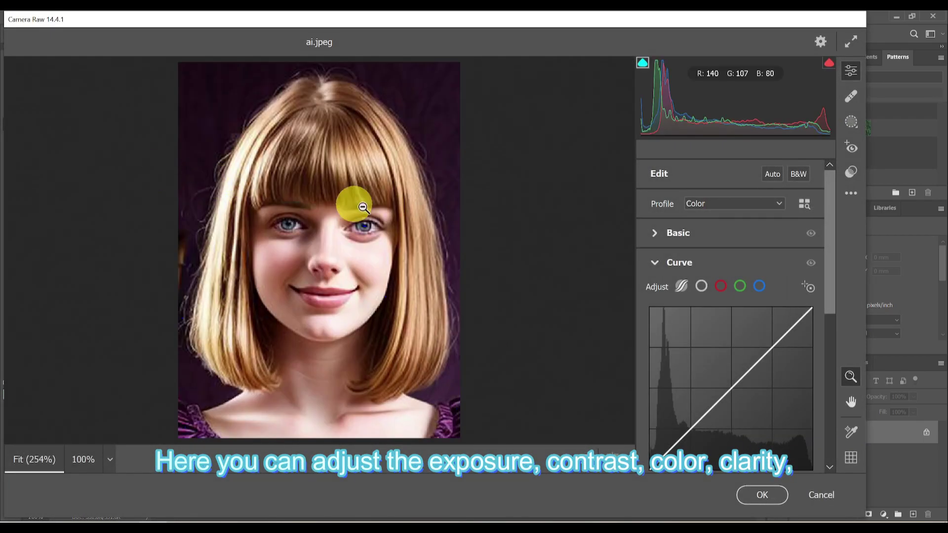
click(738, 380)
drag(731, 381, 713, 409)
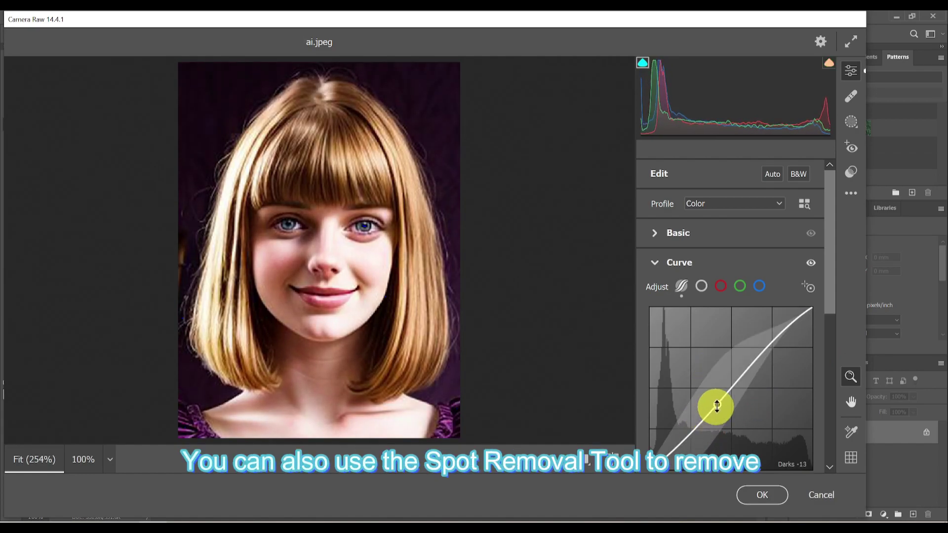
drag(778, 332, 784, 336)
drag(744, 374, 751, 374)
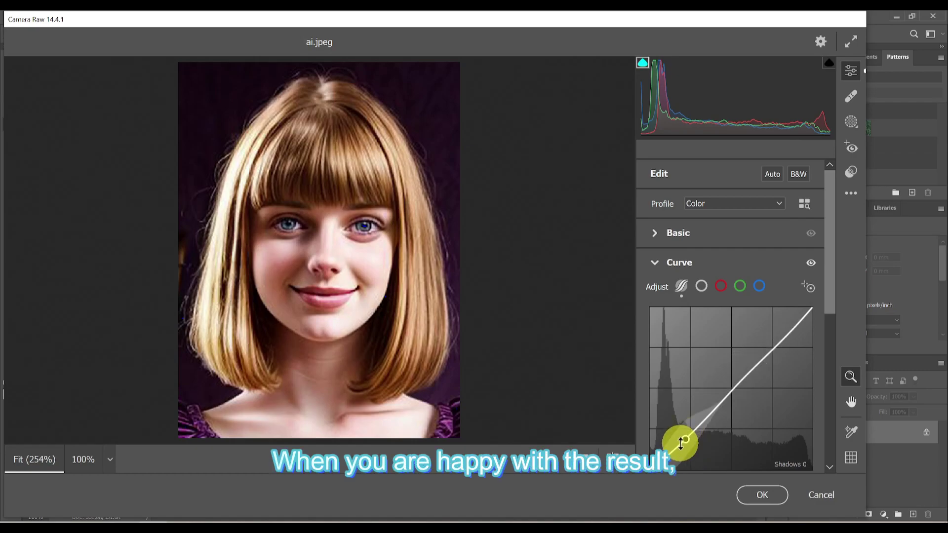
drag(685, 438, 677, 438)
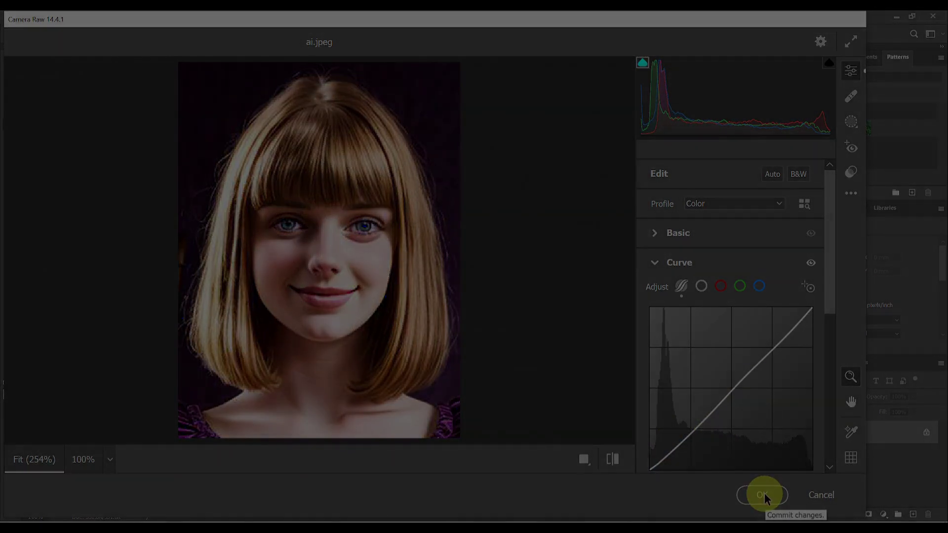
click(763, 495)
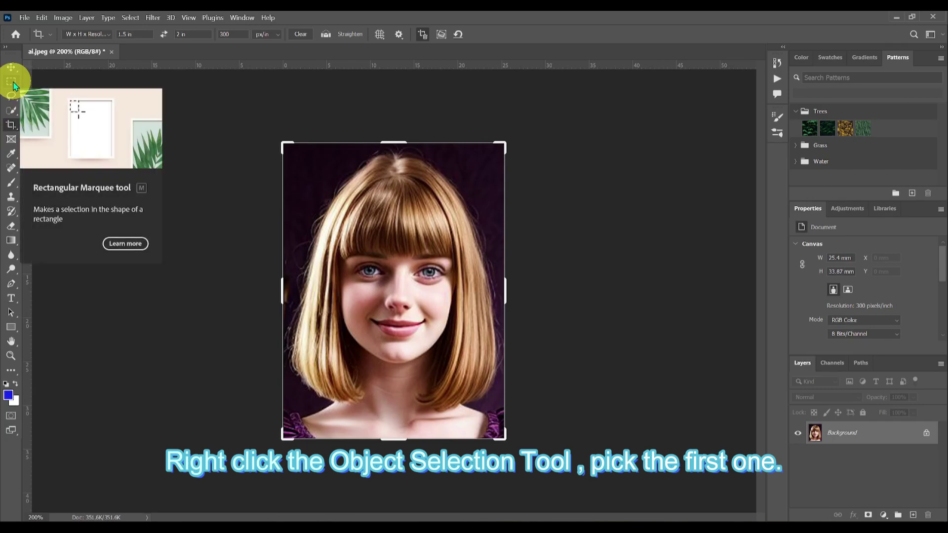
Step: Select the woman as the subject with the Object Selection Tool, including the purple clothing at her shoulders
right_click(12, 111)
click(74, 111)
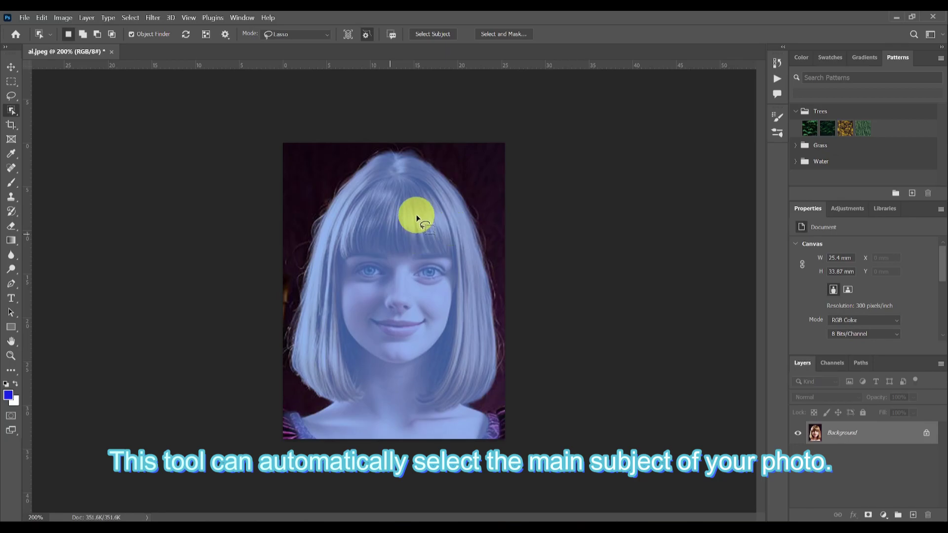
click(437, 33)
click(437, 33)
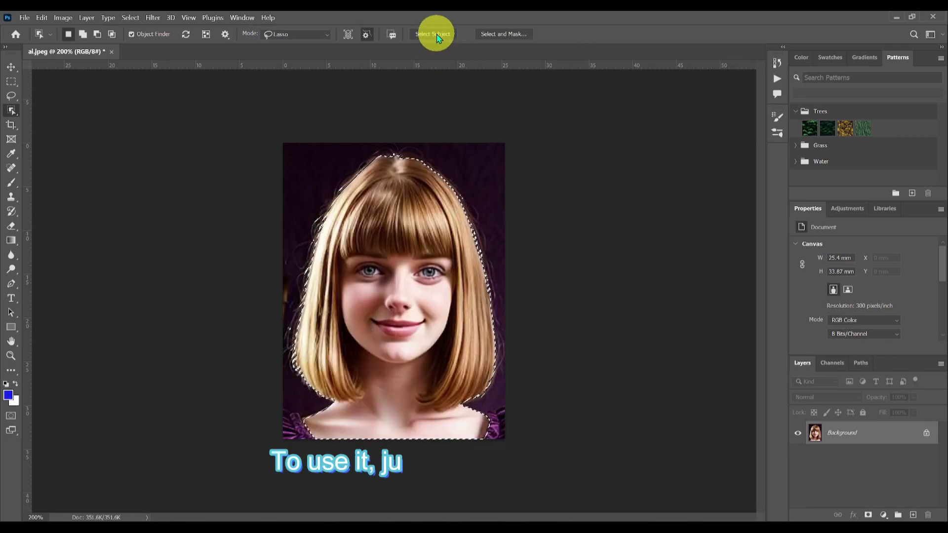
click(474, 216)
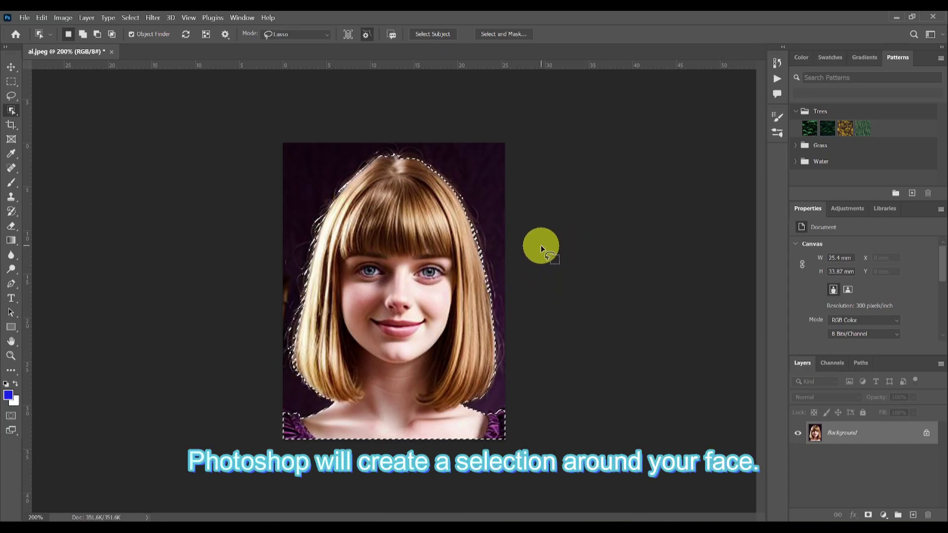
Step: Start Select and Mask for the selection, preview it On White and set the refine mode to Color Aware
click(508, 36)
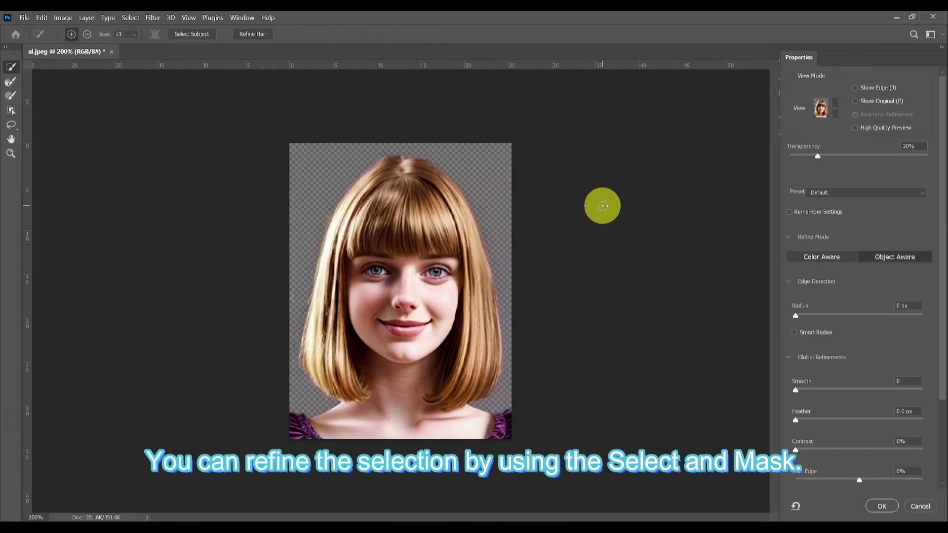
click(827, 107)
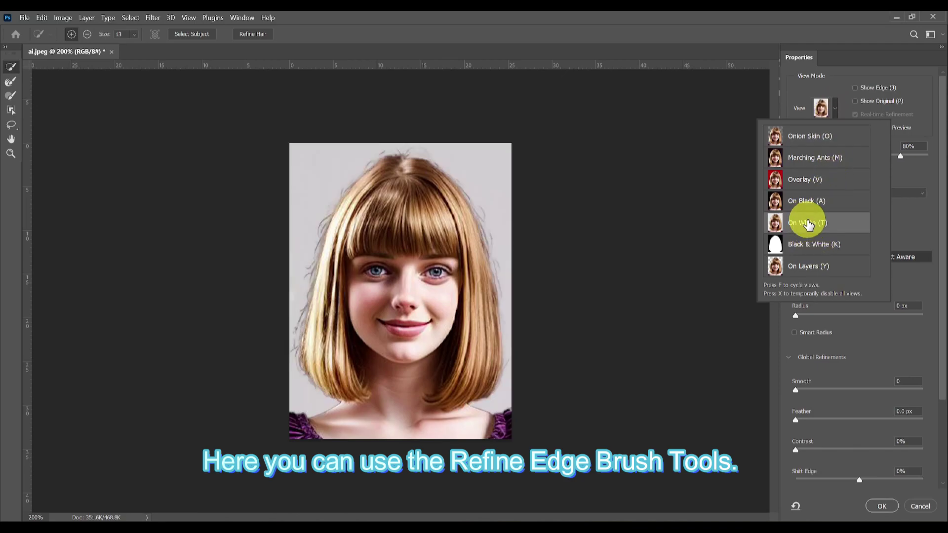
click(914, 221)
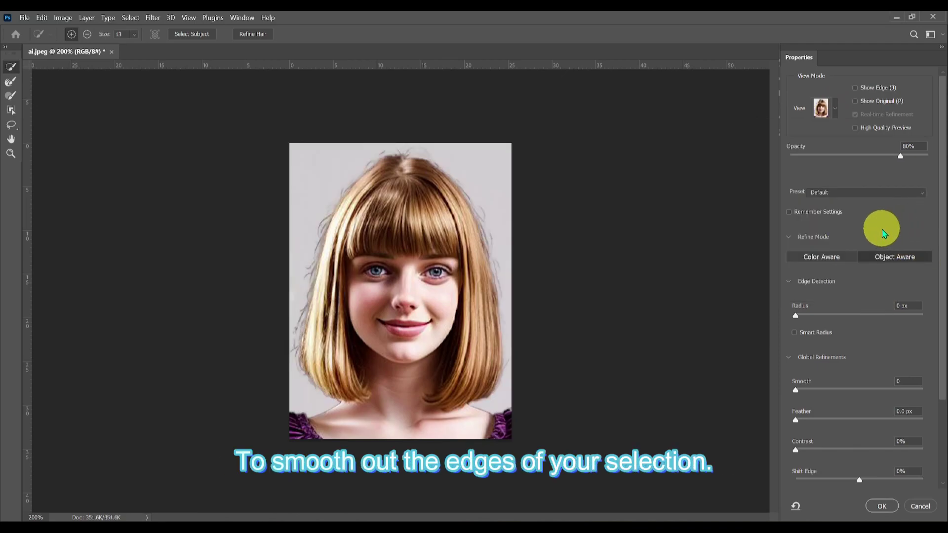
click(835, 256)
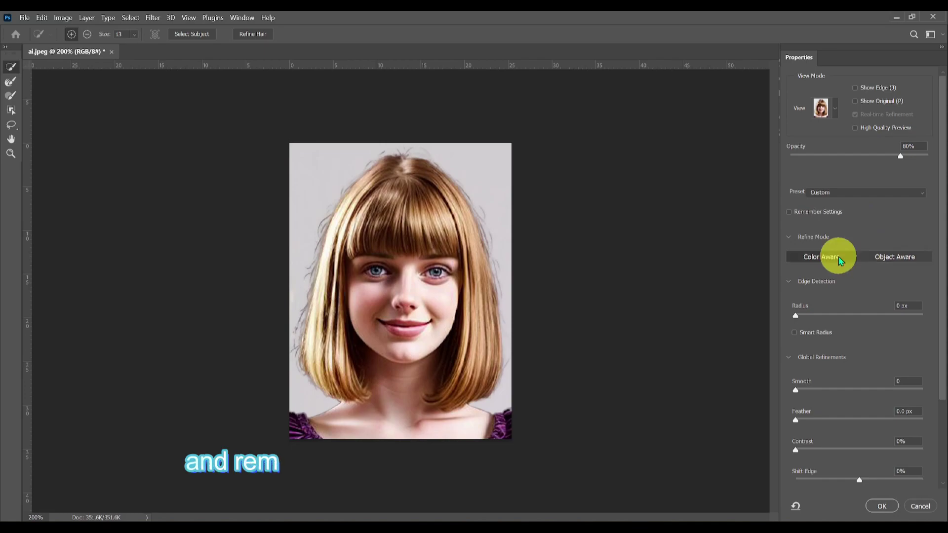
Step: Refine the selection edge with radius 2 px, smooth 5, feather 1.6 px and shift edge +6%
scroll(869, 227, down, 1)
click(796, 297)
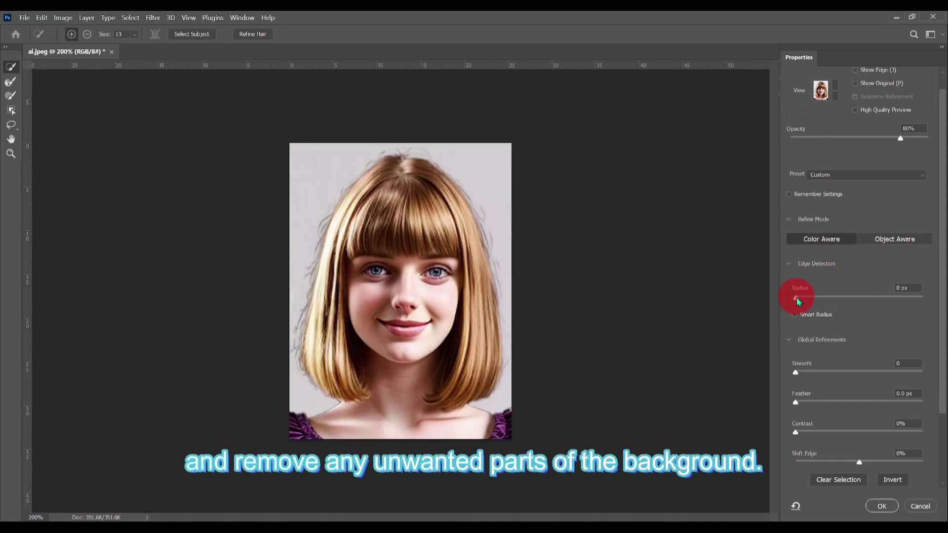
scroll(863, 282, down, 3)
drag(795, 327, 807, 359)
scroll(840, 356, down, 2)
drag(859, 391, 863, 392)
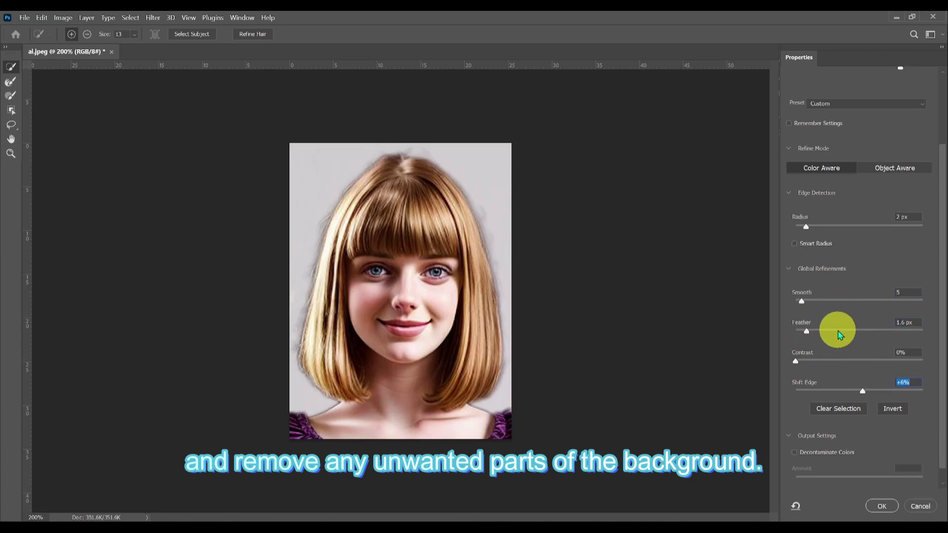
Step: Decontaminate the colors by 20% and output the refined selection to a new layer with layer mask
scroll(815, 385, down, 1)
click(794, 437)
drag(923, 468, 819, 468)
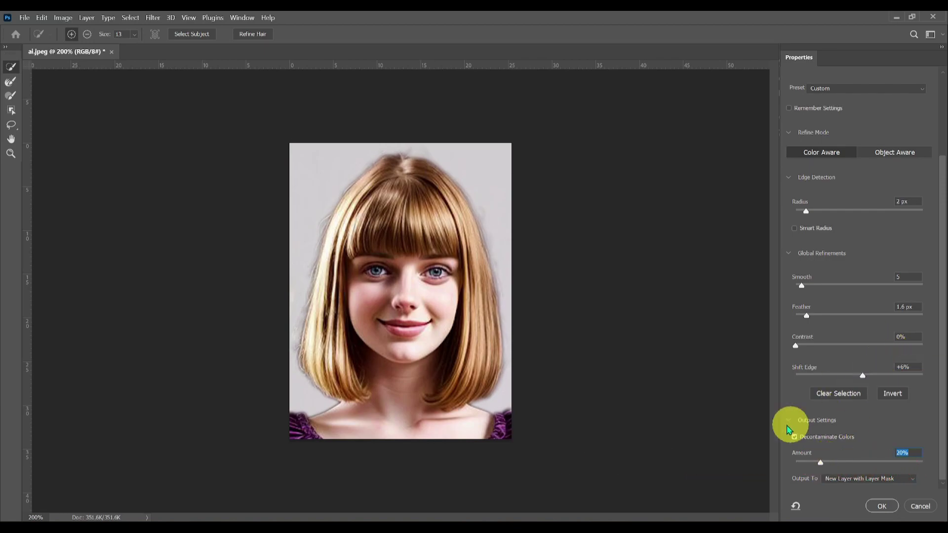
click(882, 506)
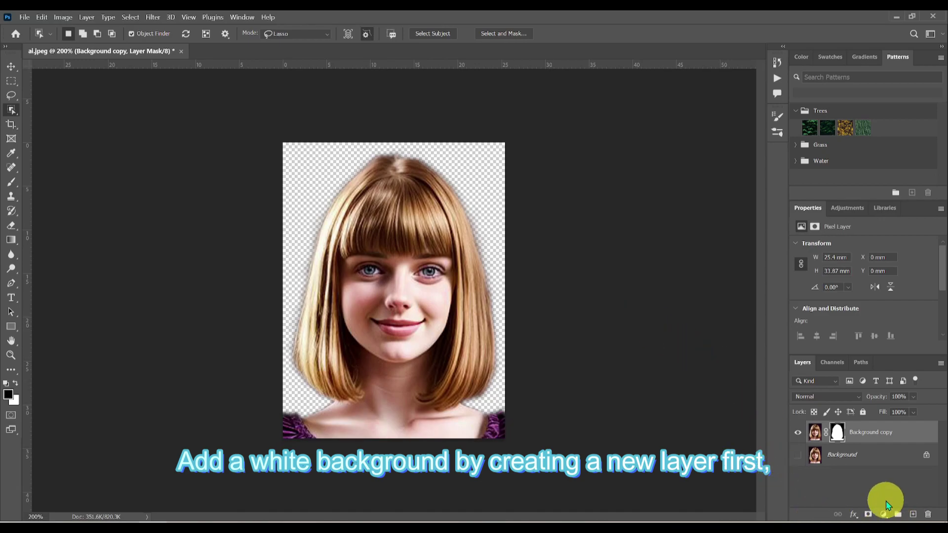
Step: Add a new layer and turn it into a Solid Color fill in white (ffffff)
click(913, 515)
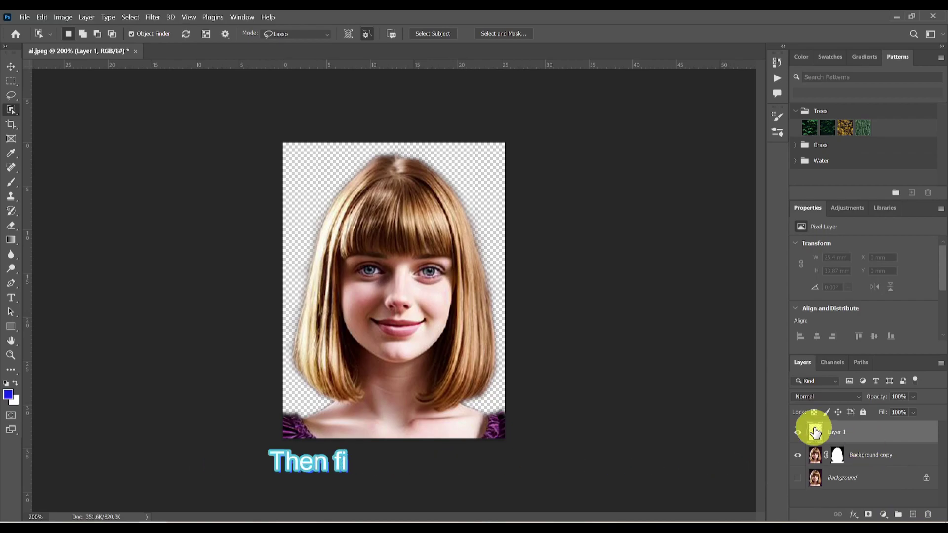
click(884, 515)
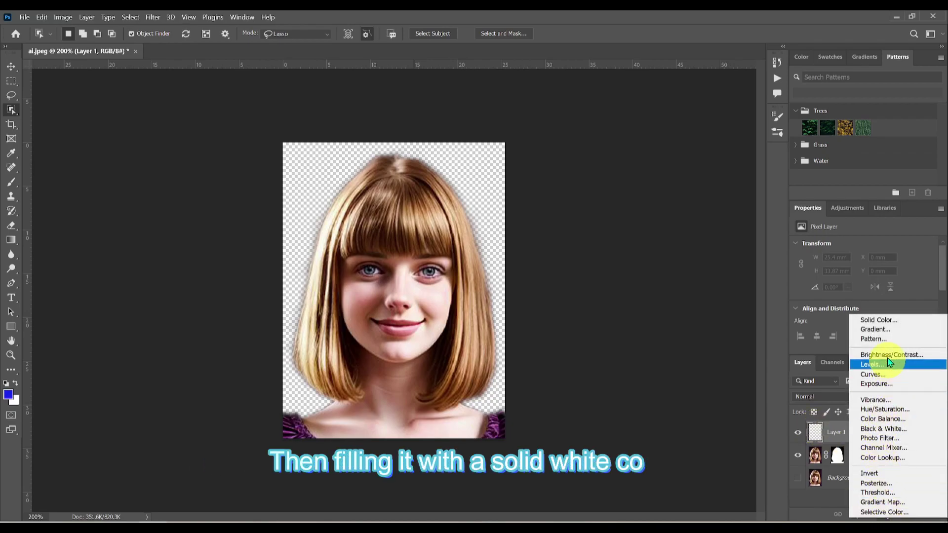
click(889, 322)
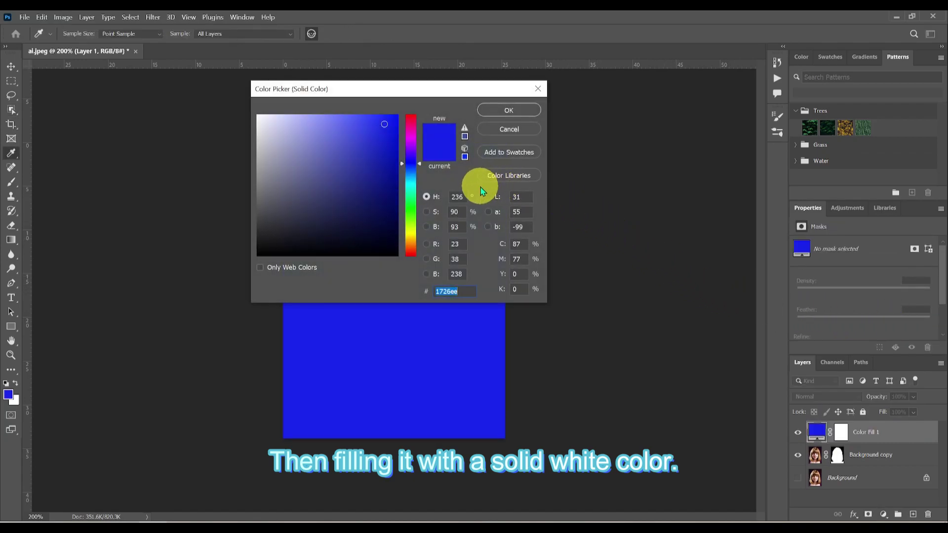
click(257, 118)
drag(257, 118, 254, 112)
click(446, 292)
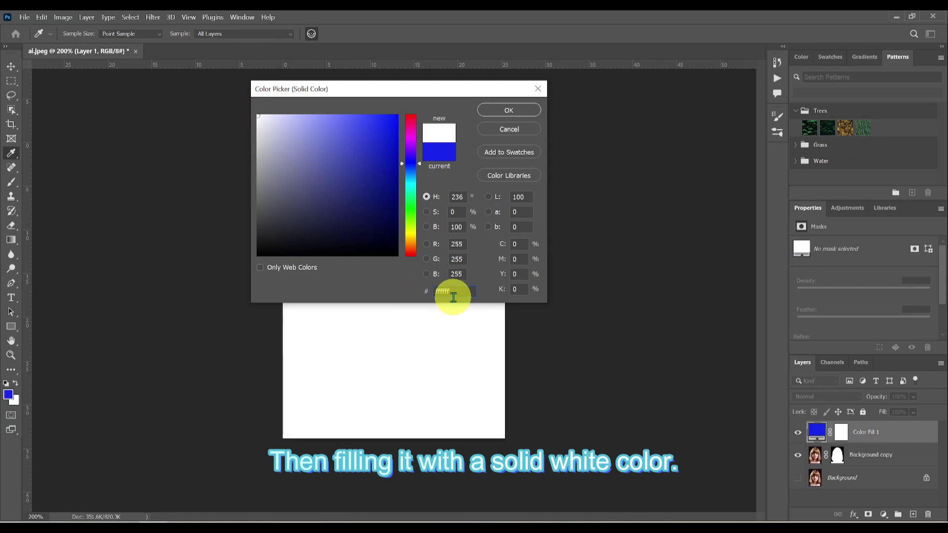
drag(455, 291, 420, 294)
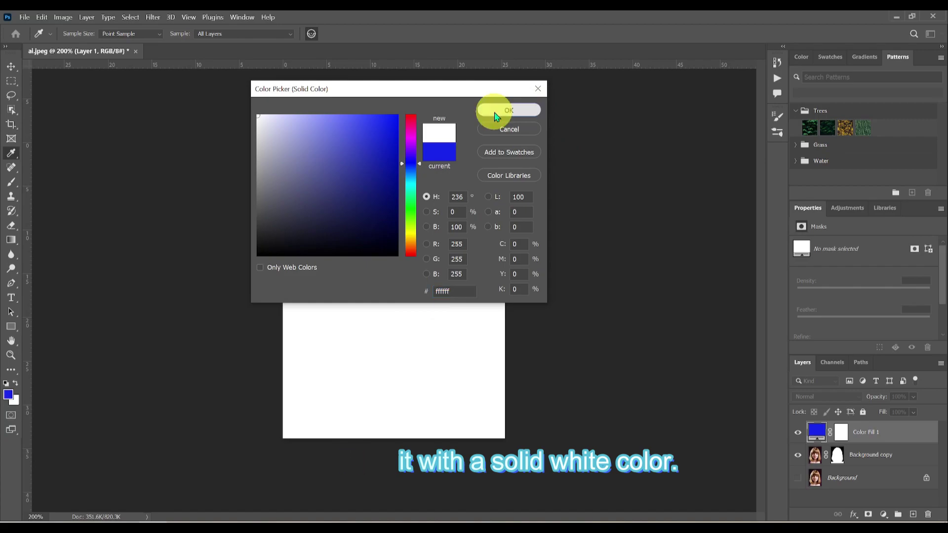
click(498, 112)
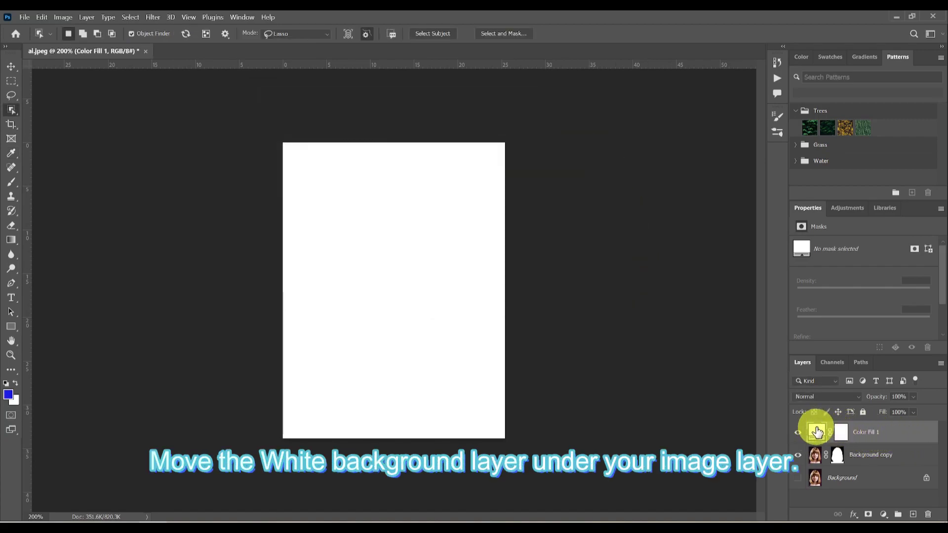
Step: Move the white fill layer beneath the masked portrait layer and merge the visible layers
drag(817, 432, 817, 461)
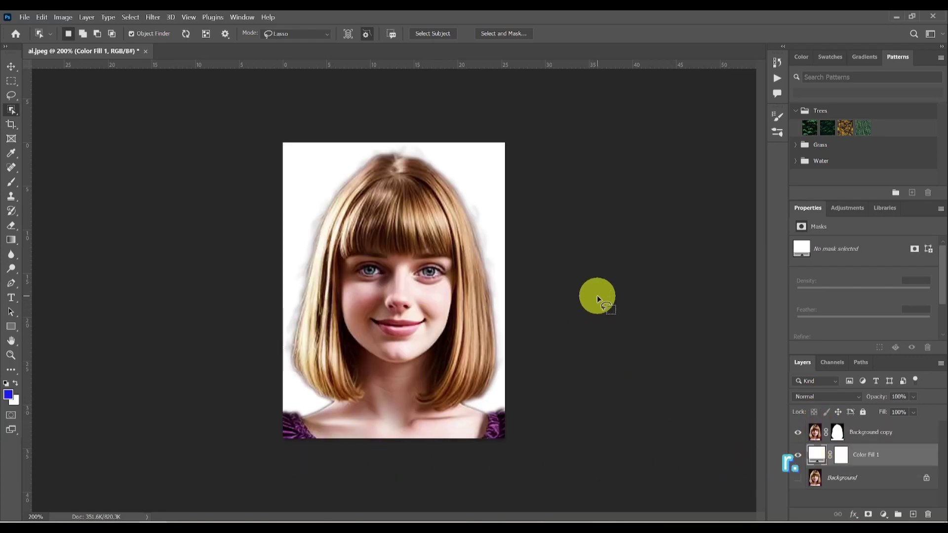
click(874, 432)
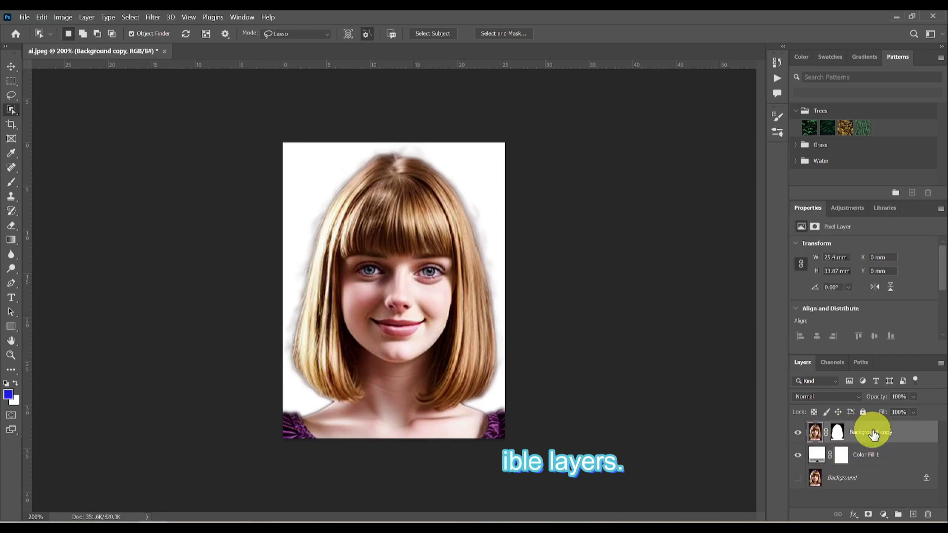
right_click(874, 434)
click(836, 387)
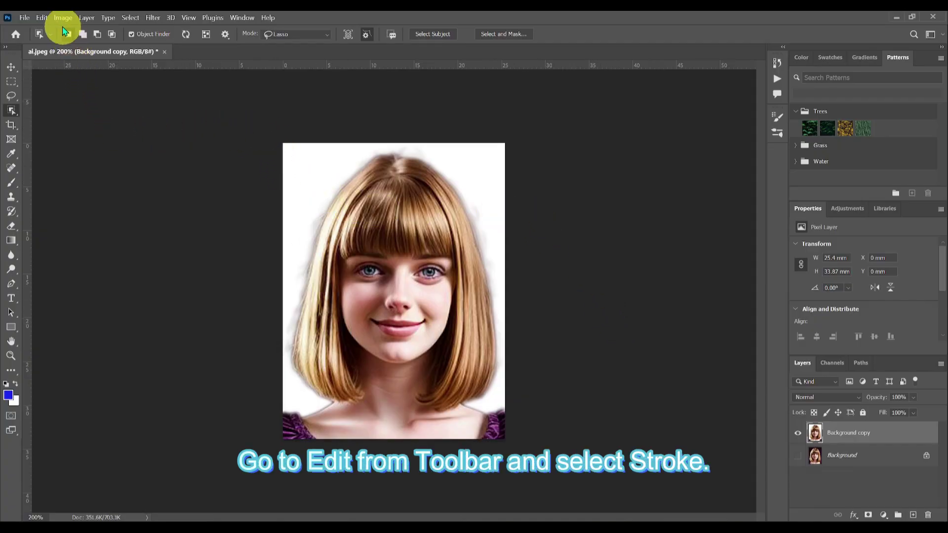
Step: Apply a 1 px blue centered stroke around the merged portrait layer, with Normal mode and 100% opacity
click(41, 19)
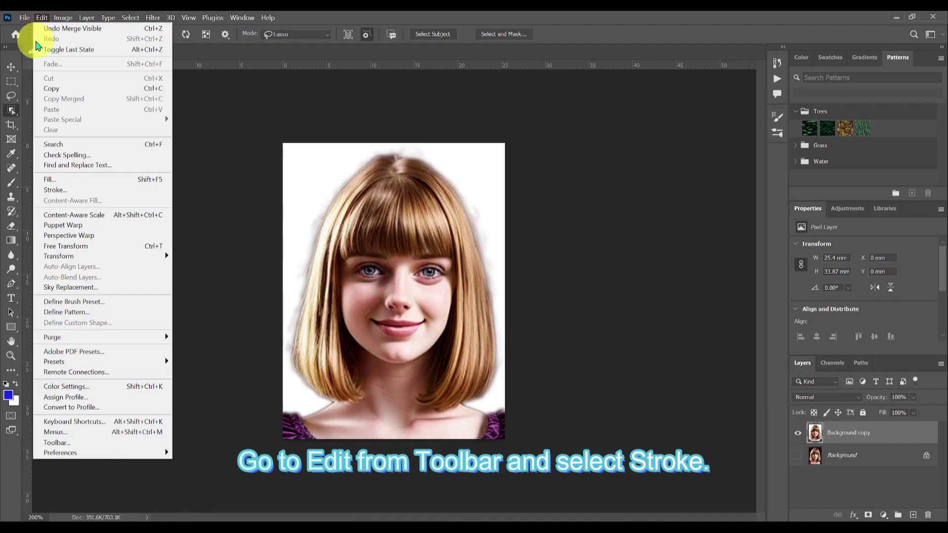
click(58, 190)
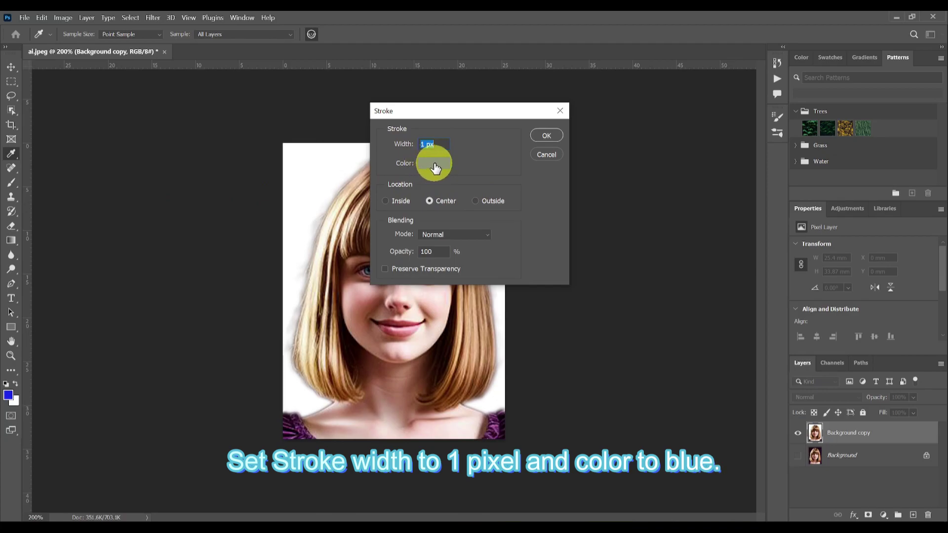
click(546, 135)
key(w)
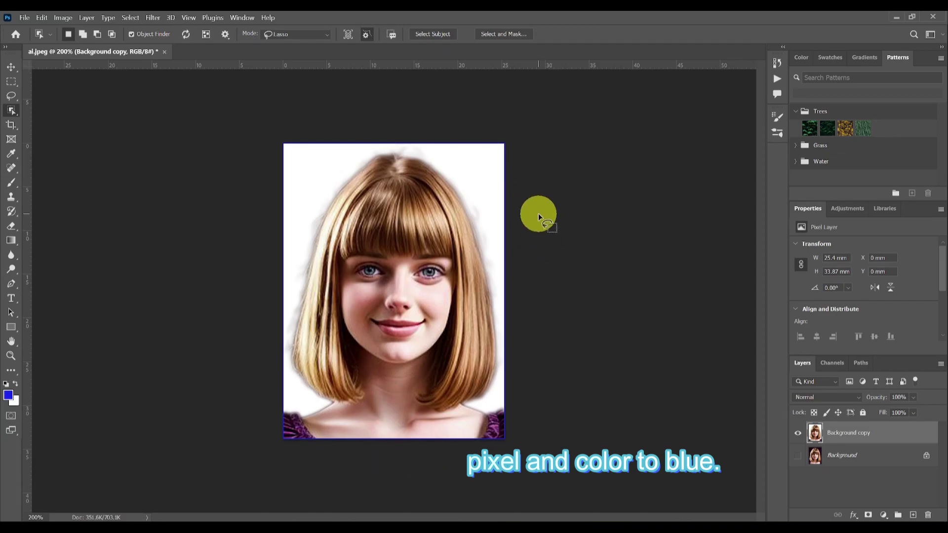
Step: Define the bordered portrait as a pattern named ai.jpeg
click(42, 18)
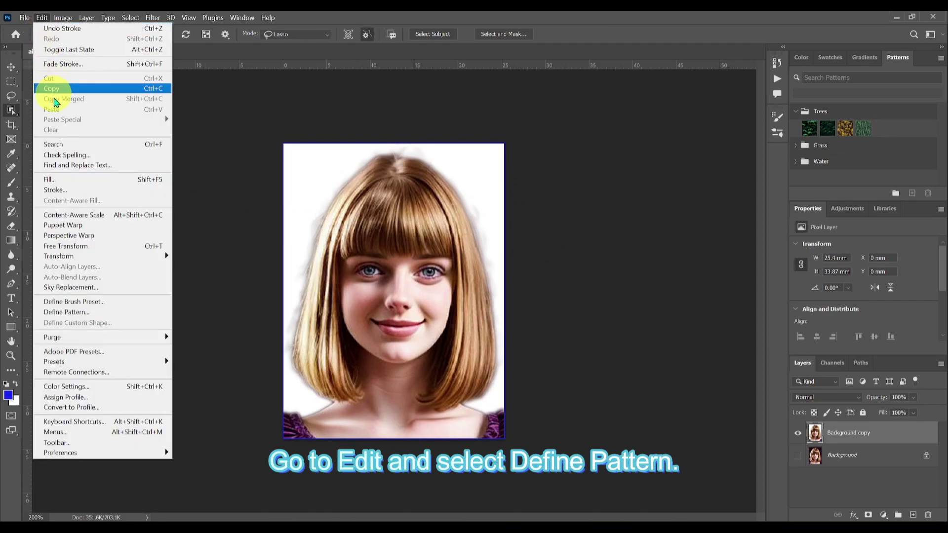
click(67, 312)
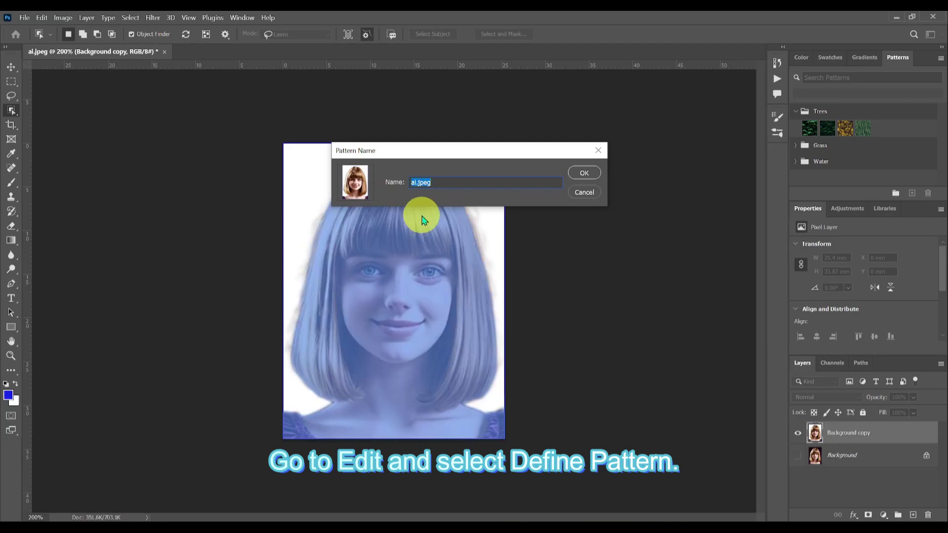
click(588, 174)
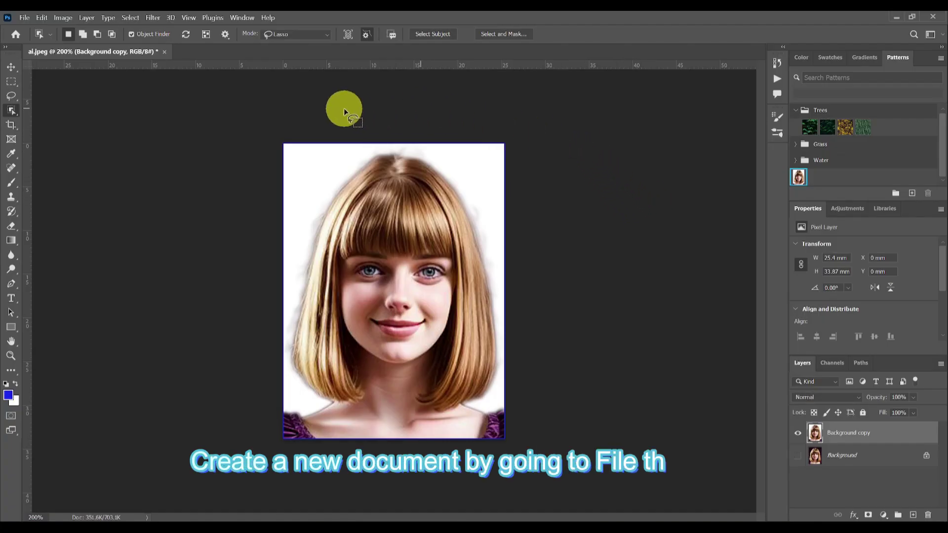
Step: Create a new white RGB document of 1200 x 800 pixels at 300 pixels/inch
click(25, 19)
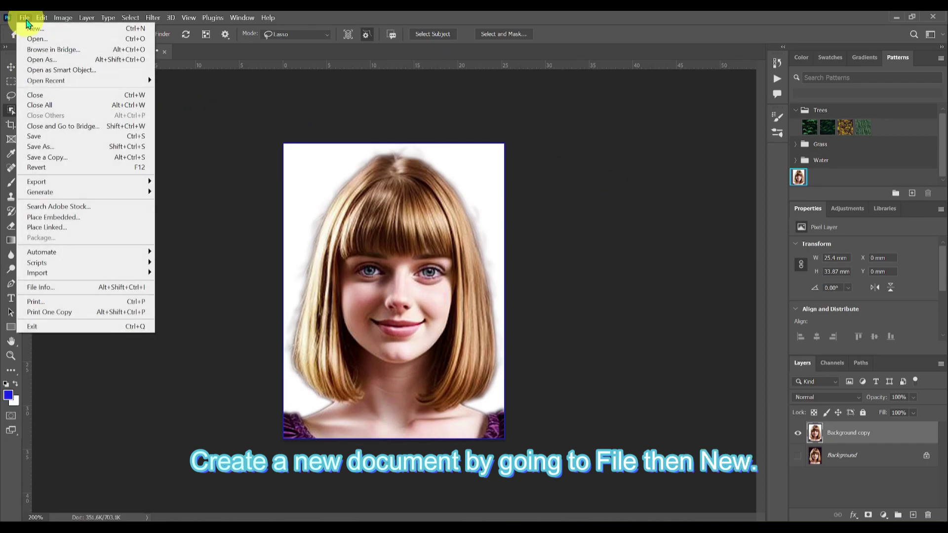
click(35, 28)
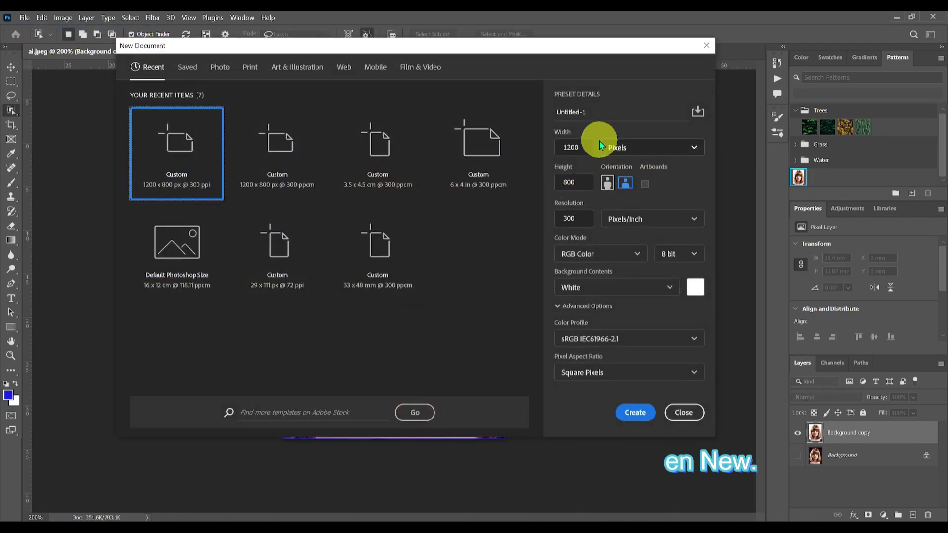
double_click(575, 147)
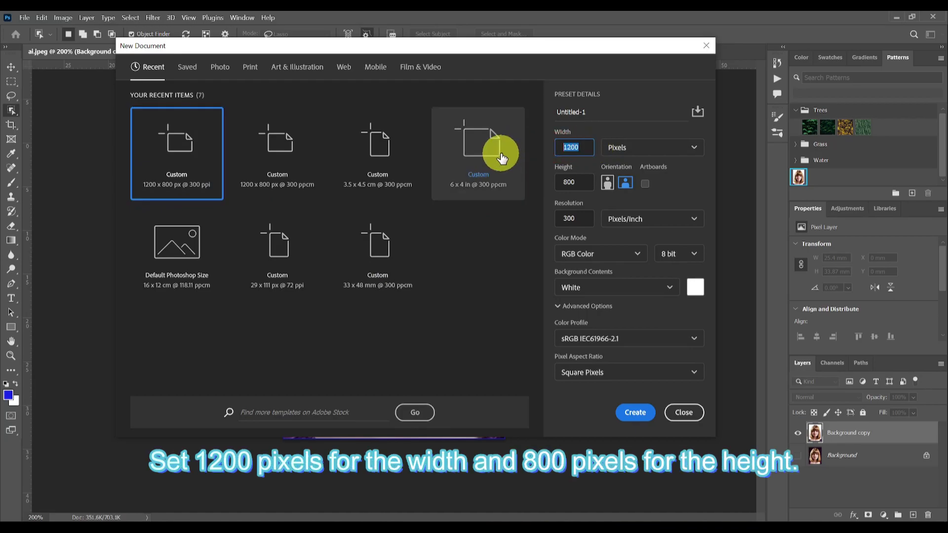
click(582, 183)
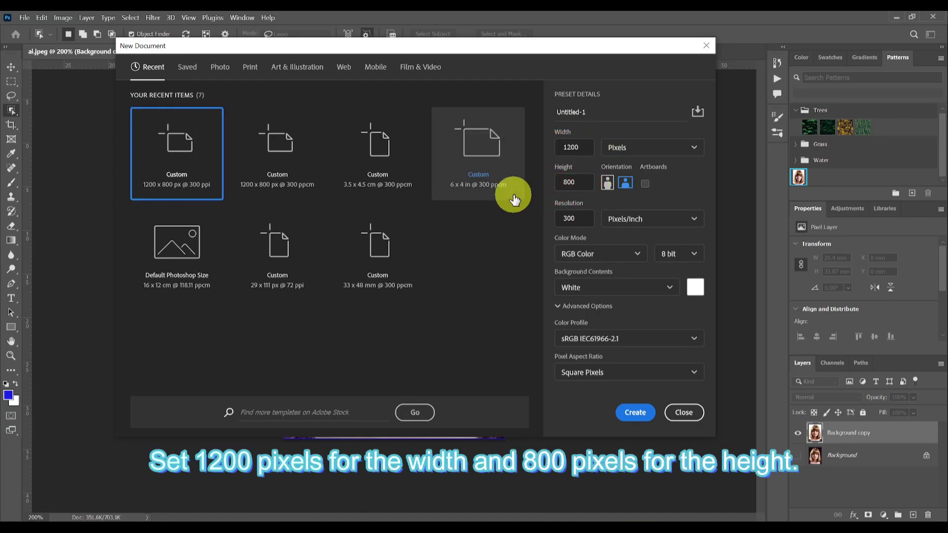
double_click(582, 221)
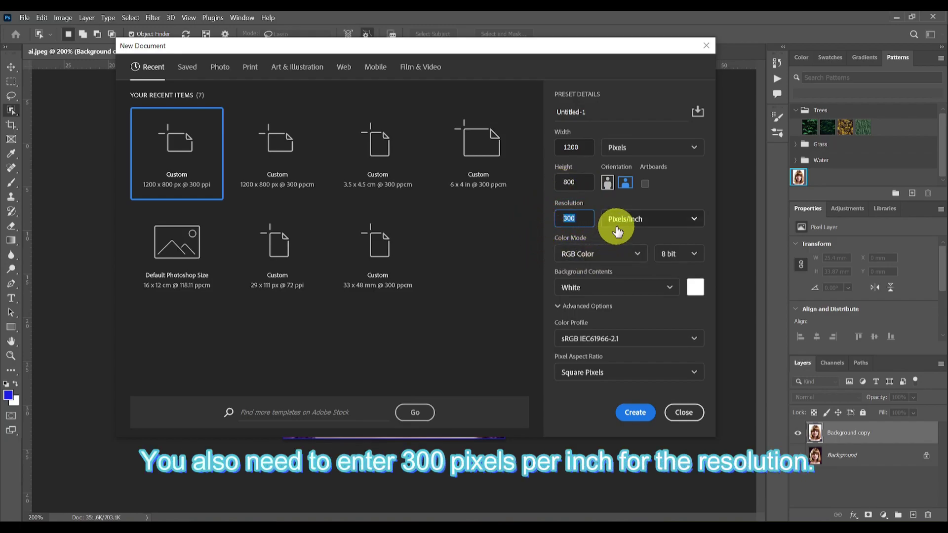
click(635, 414)
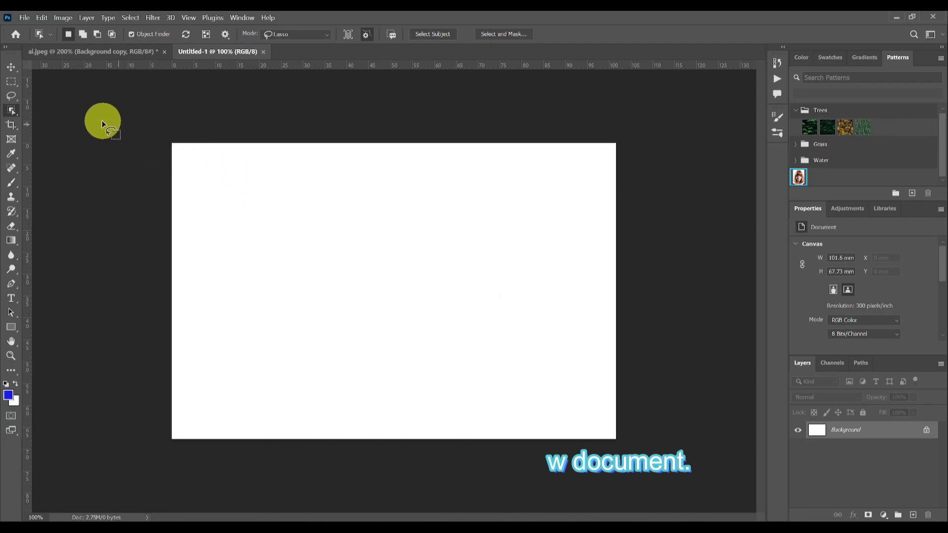
Step: Fill the blank document with the custom pattern ai.jpeg in Normal mode at 100% opacity
click(42, 18)
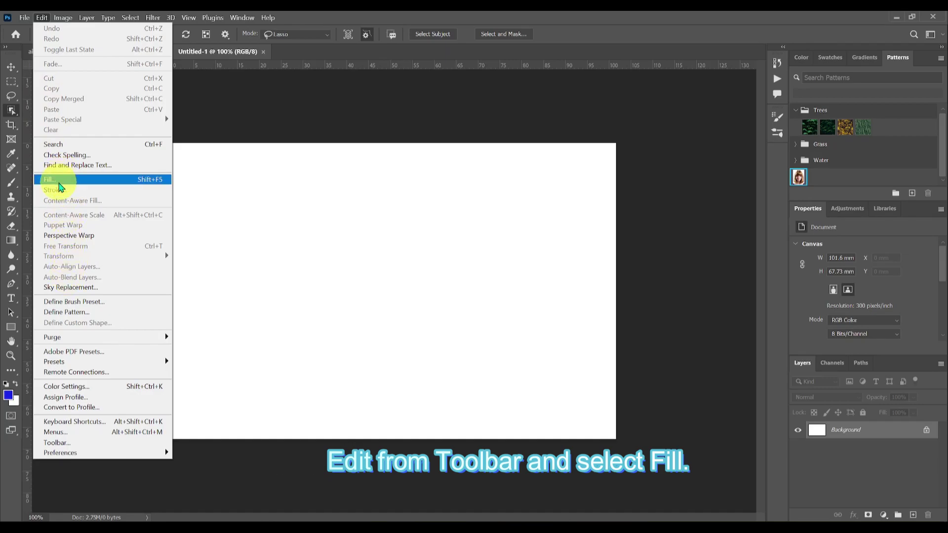
click(52, 181)
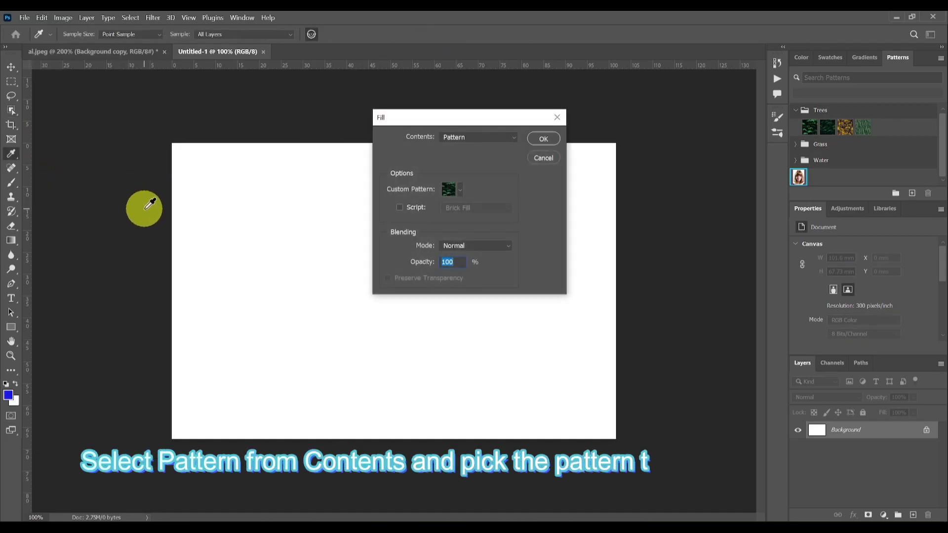
click(513, 139)
click(475, 191)
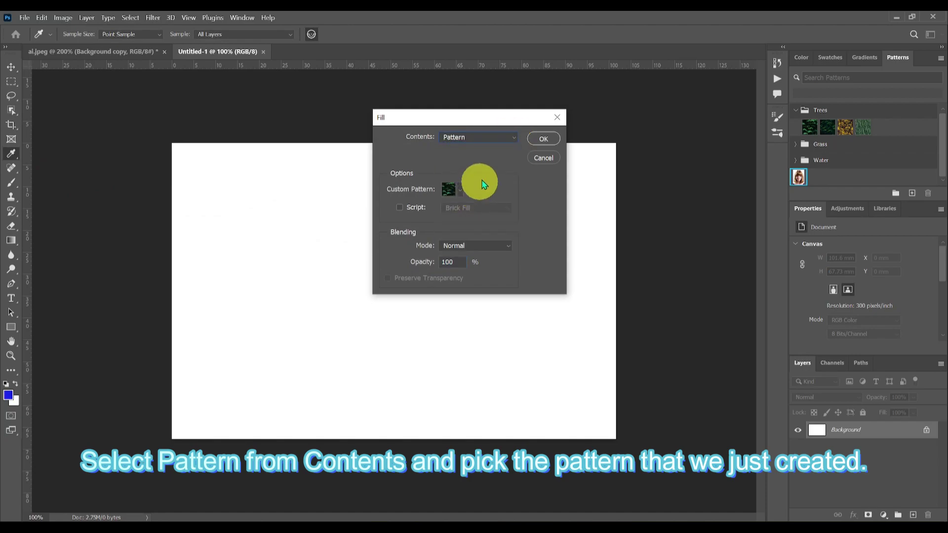
click(460, 190)
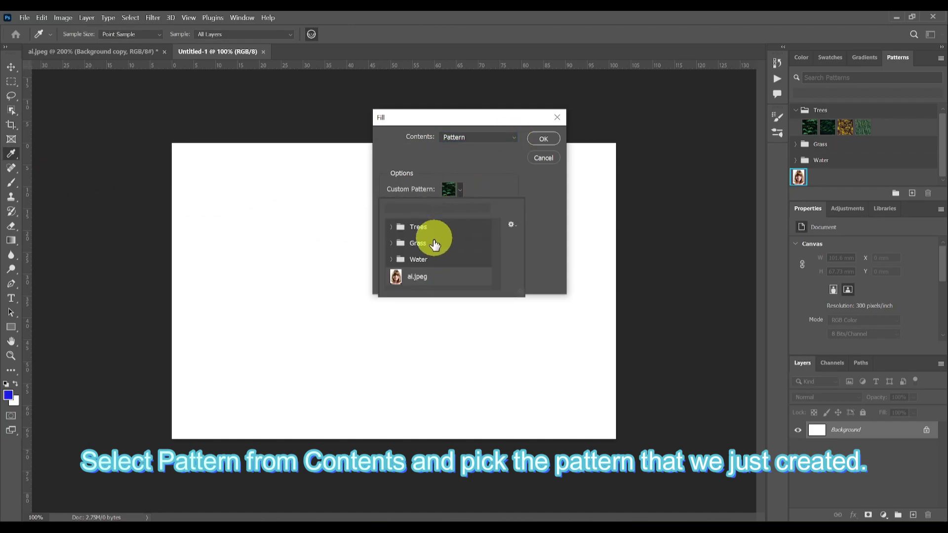
click(420, 277)
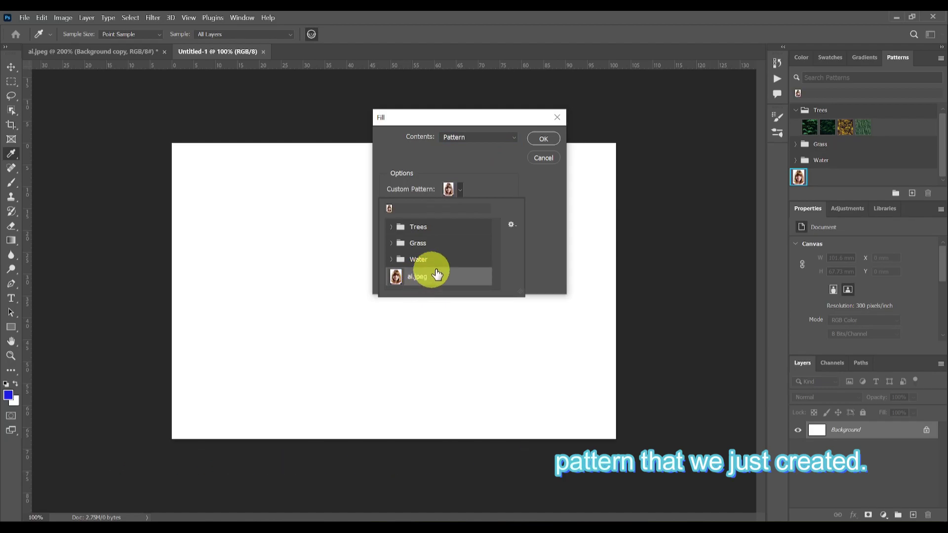
click(544, 139)
click(543, 140)
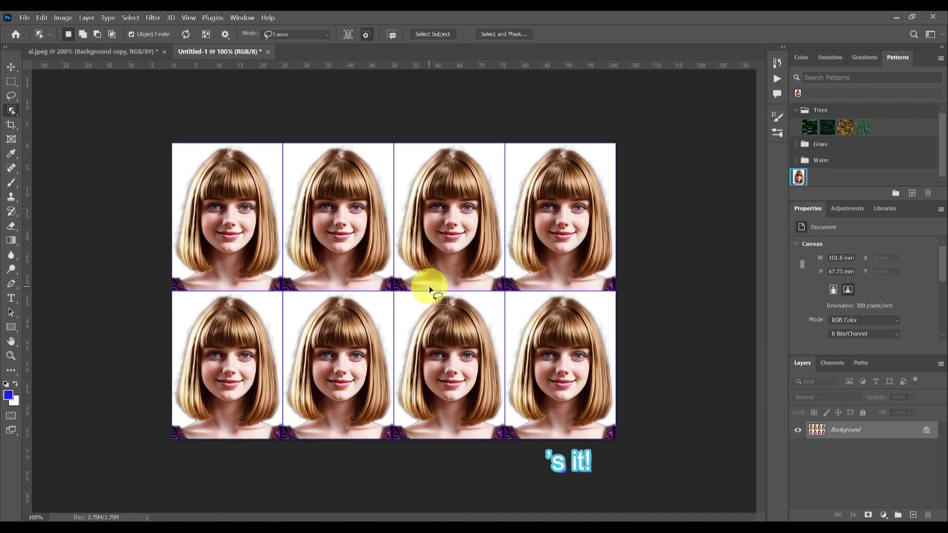
Step: Save a JPEG copy of the photo sheet as ID Photo.jpg in the FilmoraProject folder, replacing the existing file
click(24, 17)
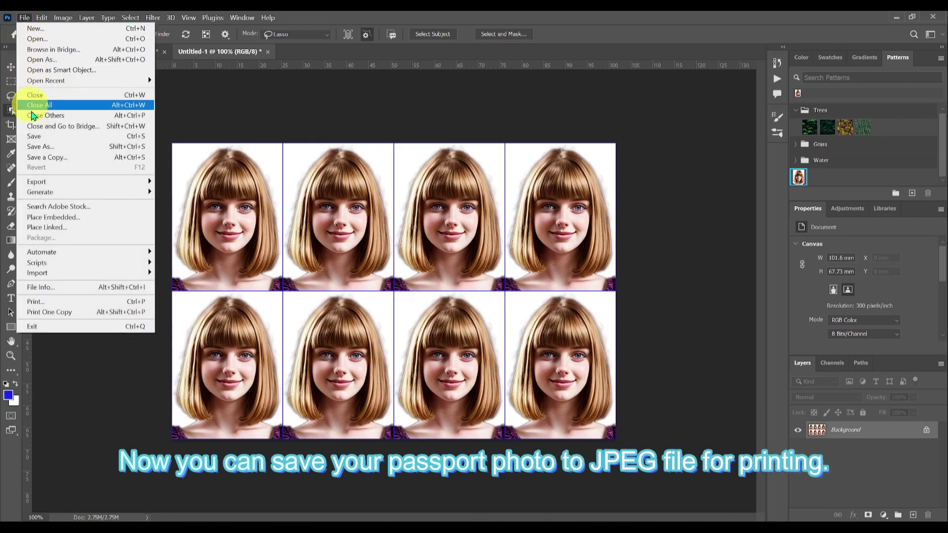
click(39, 157)
click(341, 177)
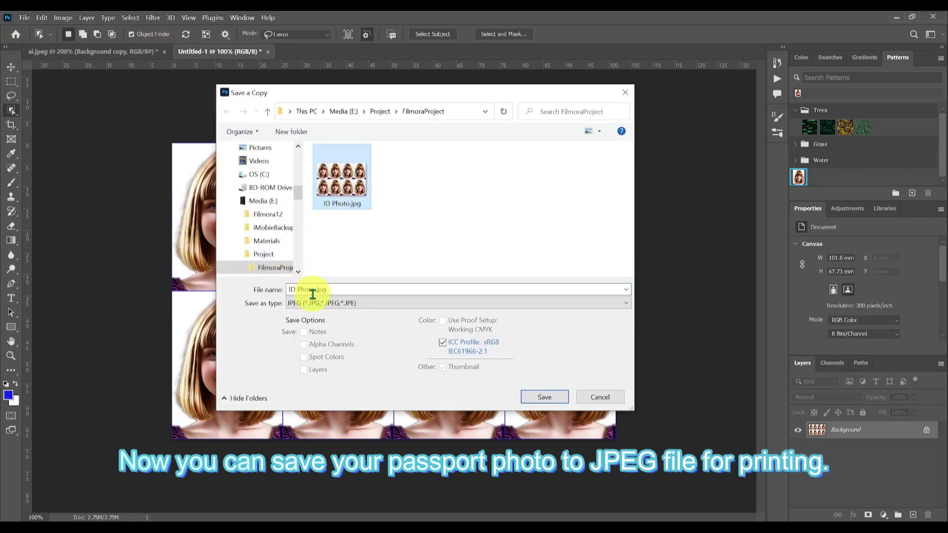
click(545, 398)
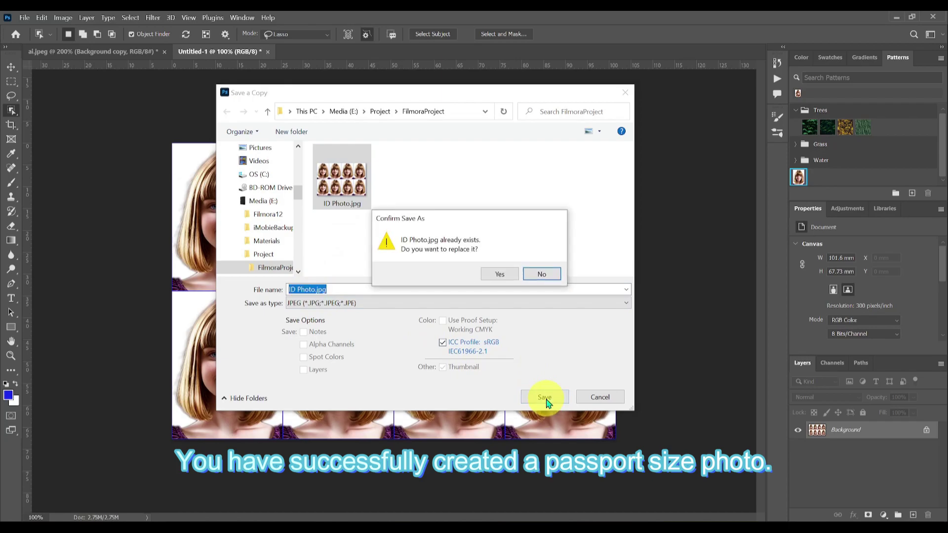
click(500, 273)
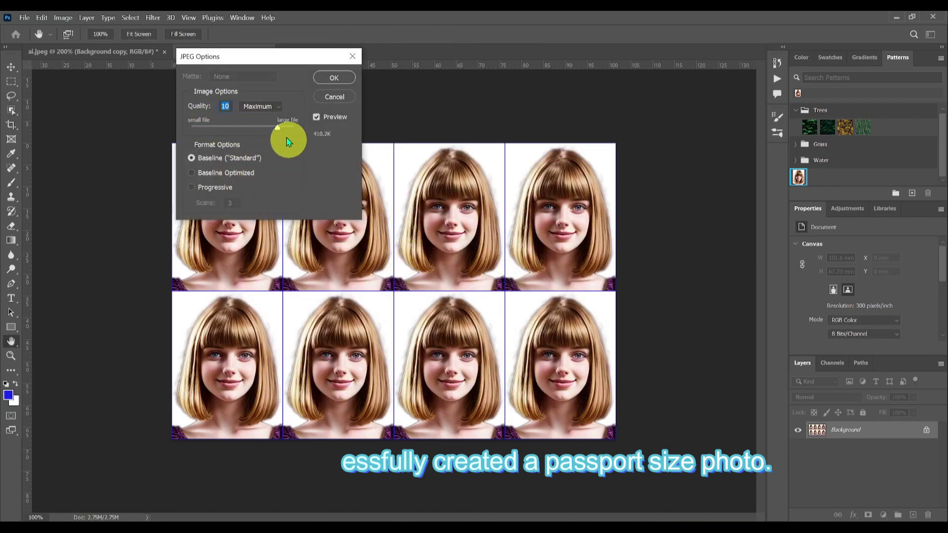